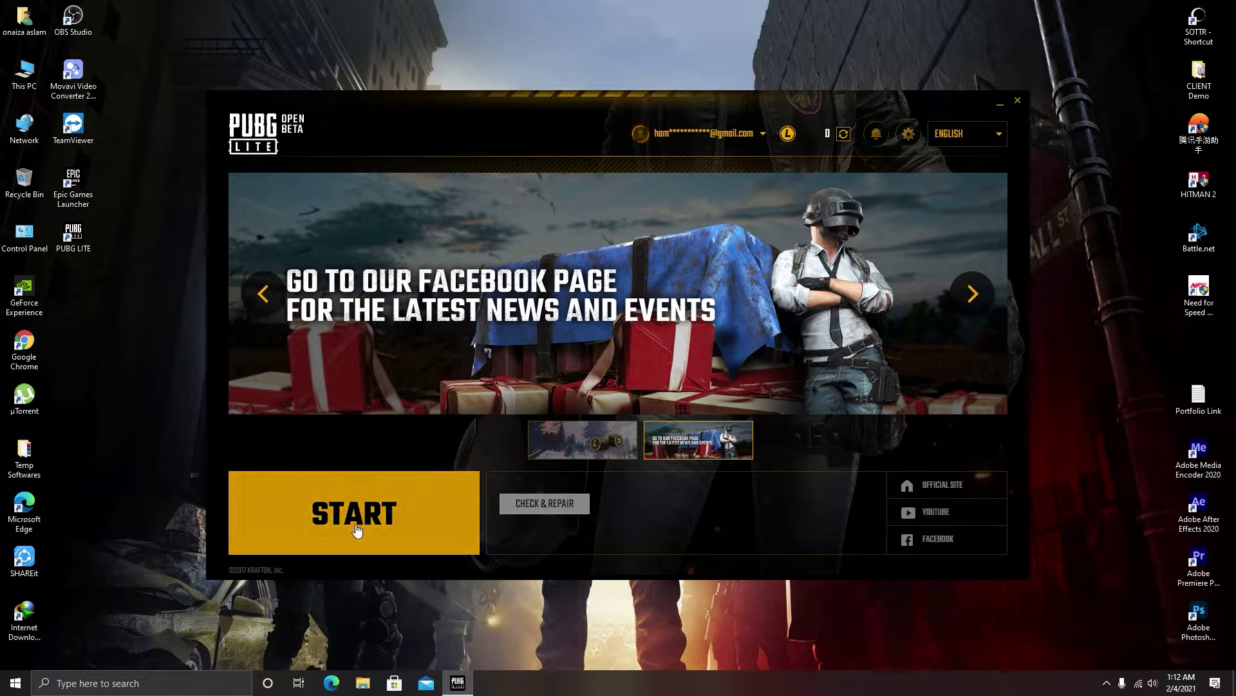
Step: Launch PUBG Lite from the launcher and wait for the game window to load
left_click(385, 513)
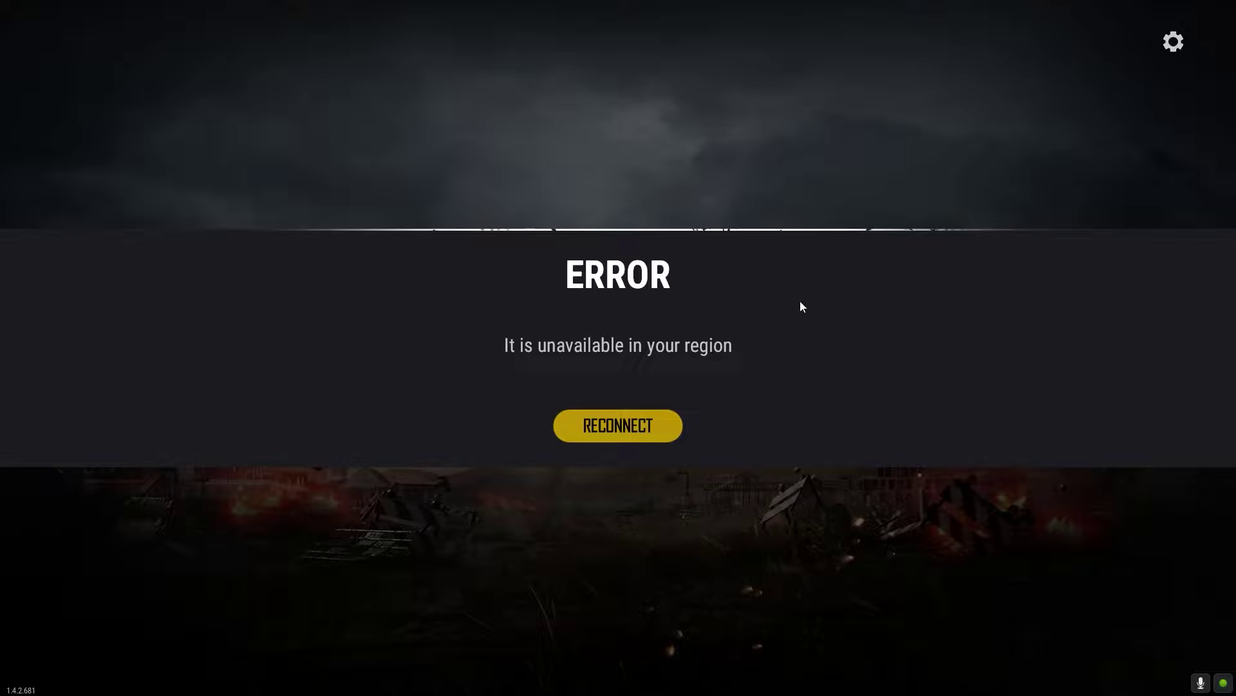
Step: Retry the connection, quit the game from its tray icon, and start a Windows search
left_click(617, 437)
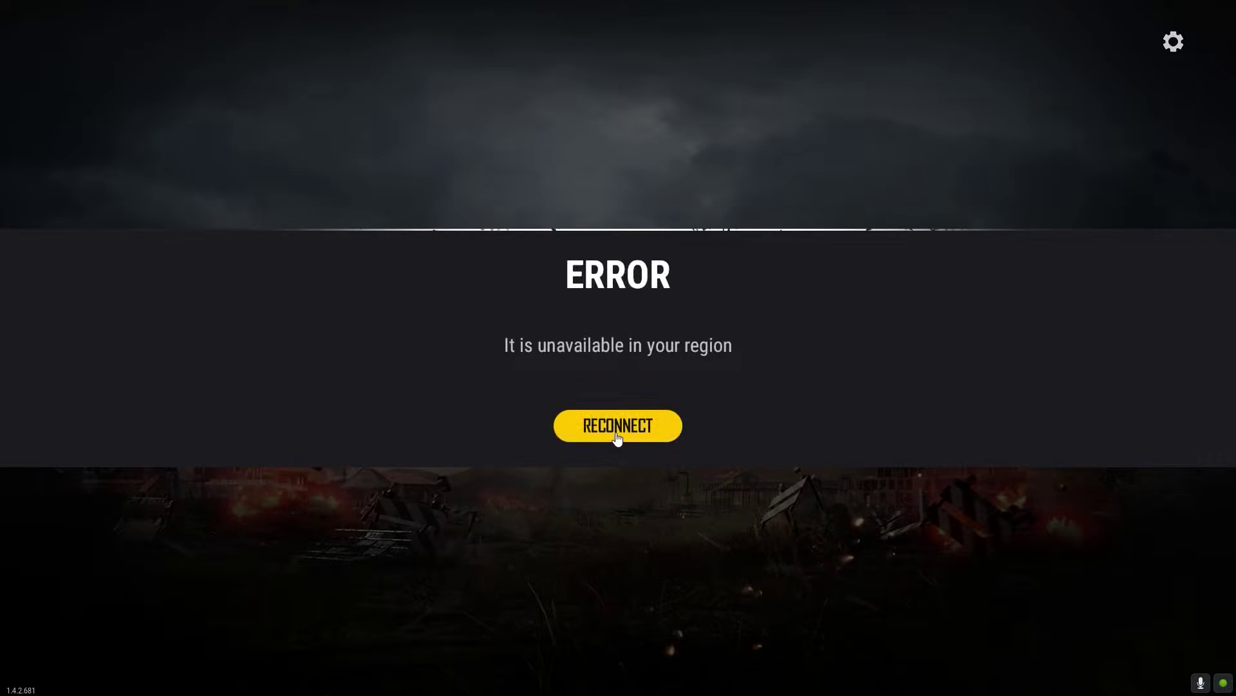
left_click(617, 438)
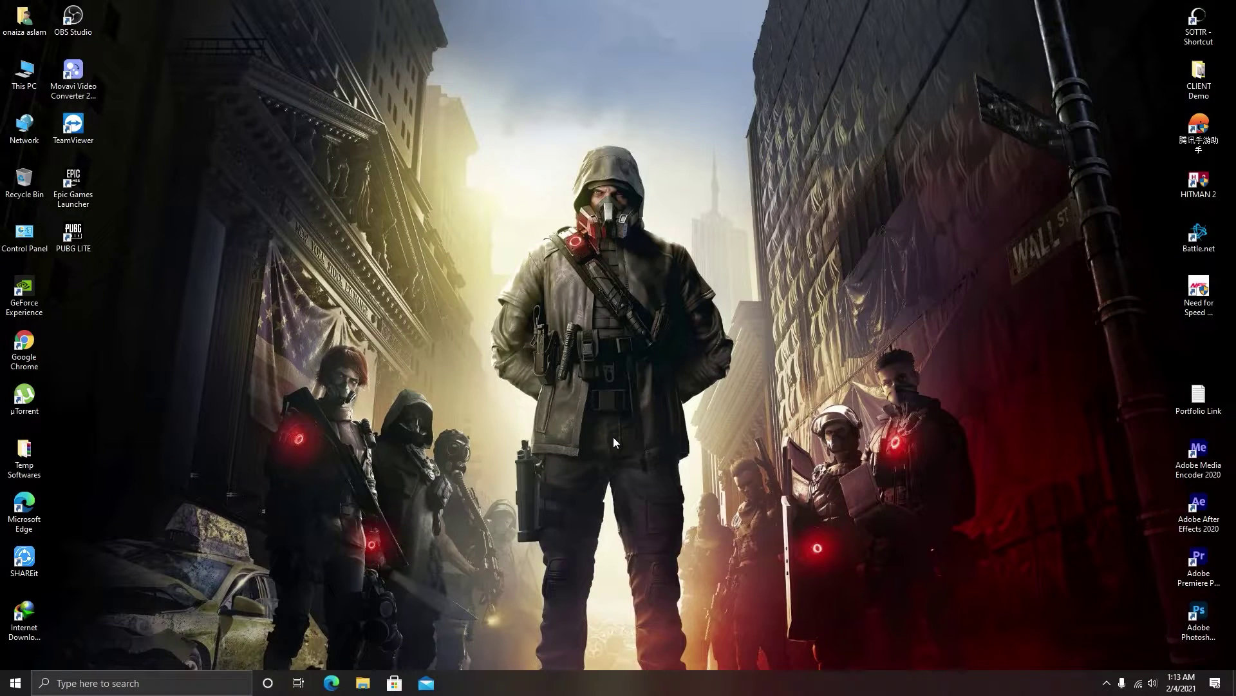
left_click(1106, 682)
right_click(1096, 656)
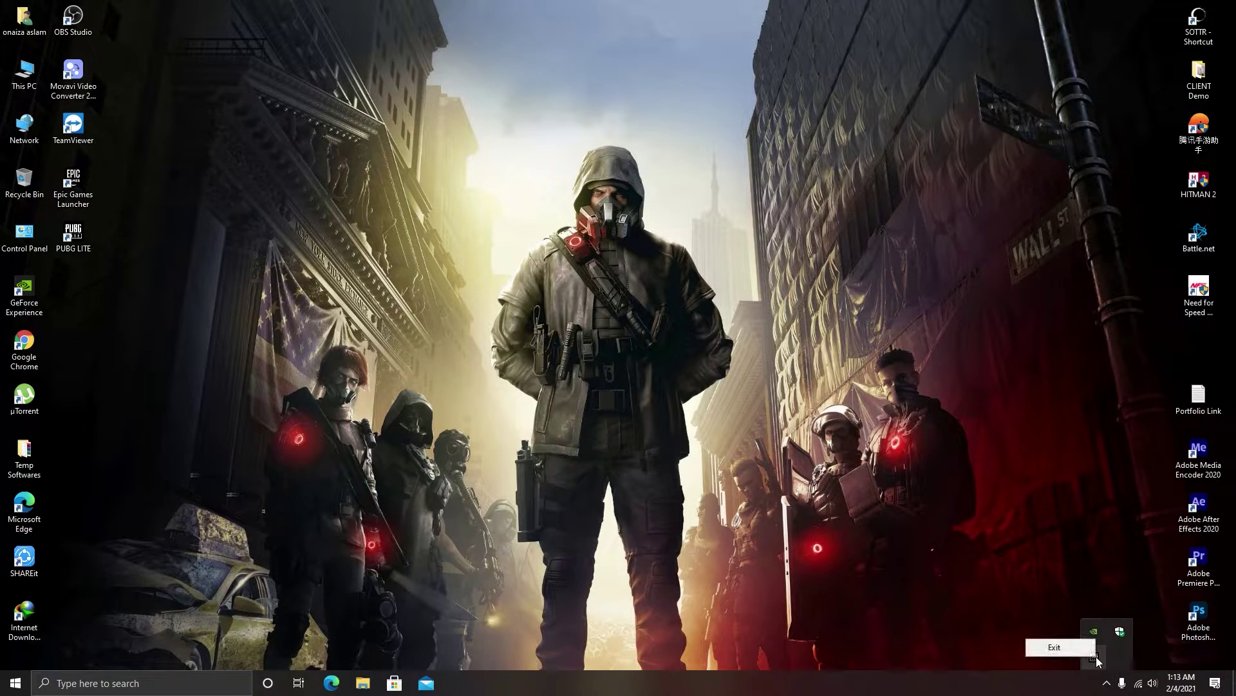
left_click(1059, 647)
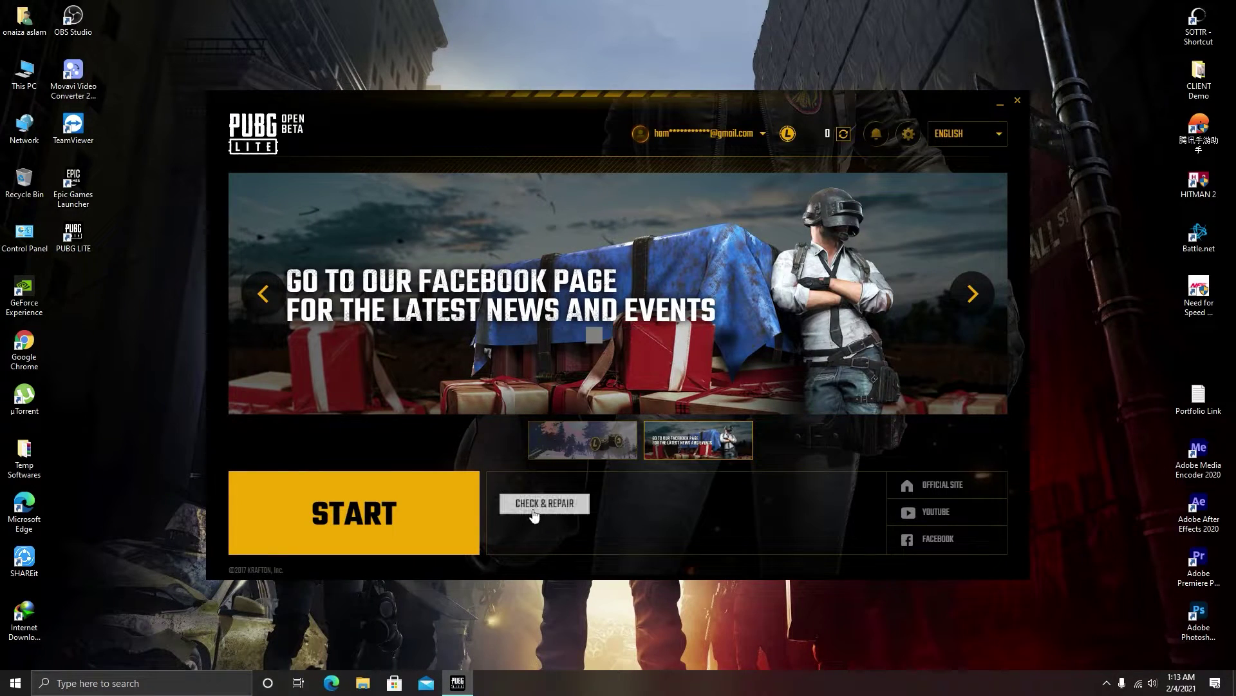
left_click(544, 644)
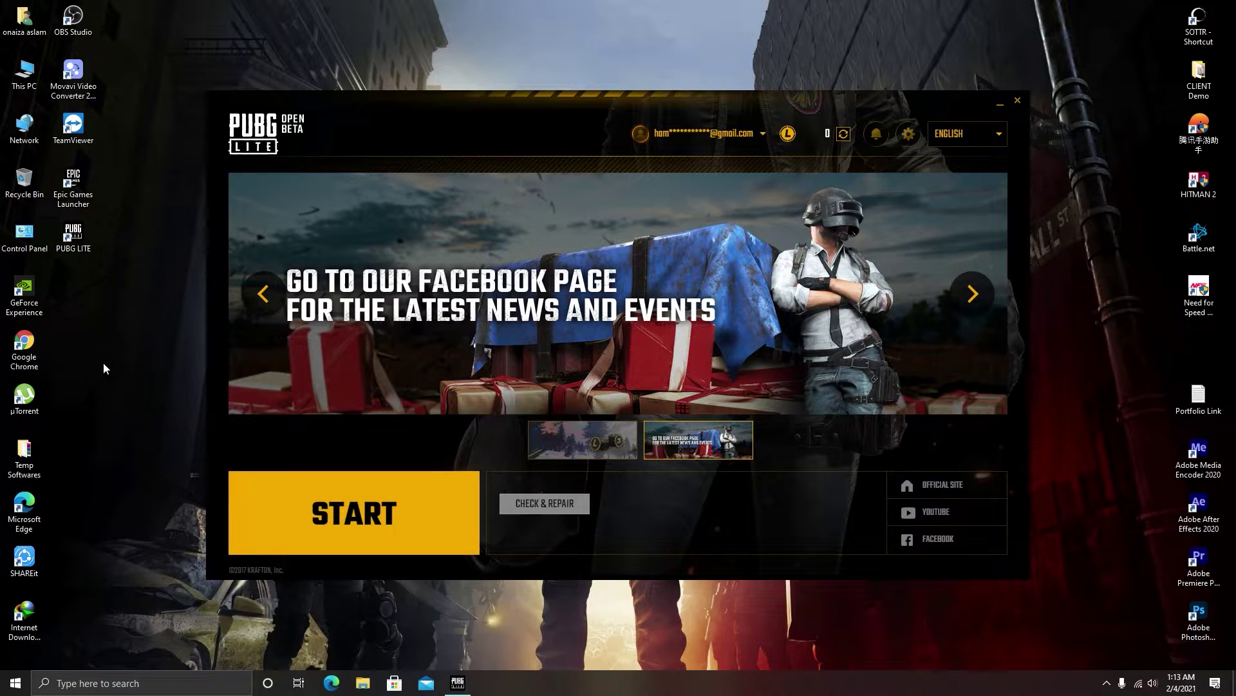
left_click(142, 683)
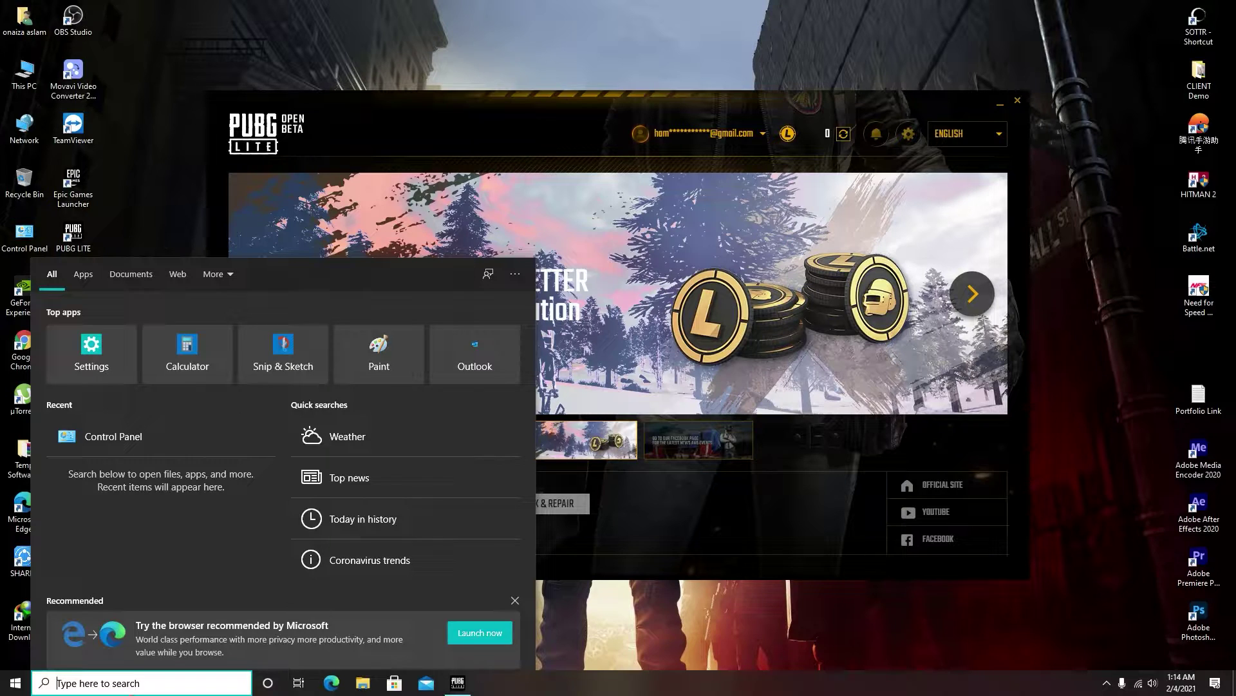
Step: Open Control Panel and go to Clock and Region's Date and Time settings
type("control")
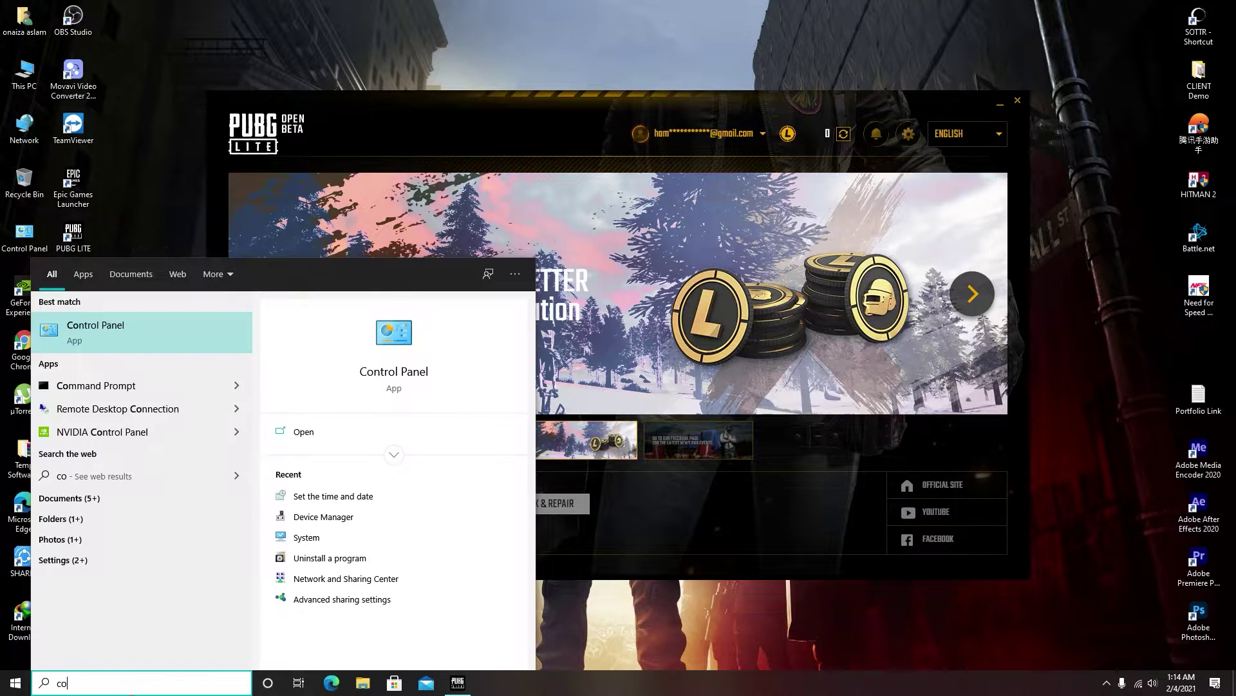
key("Return")
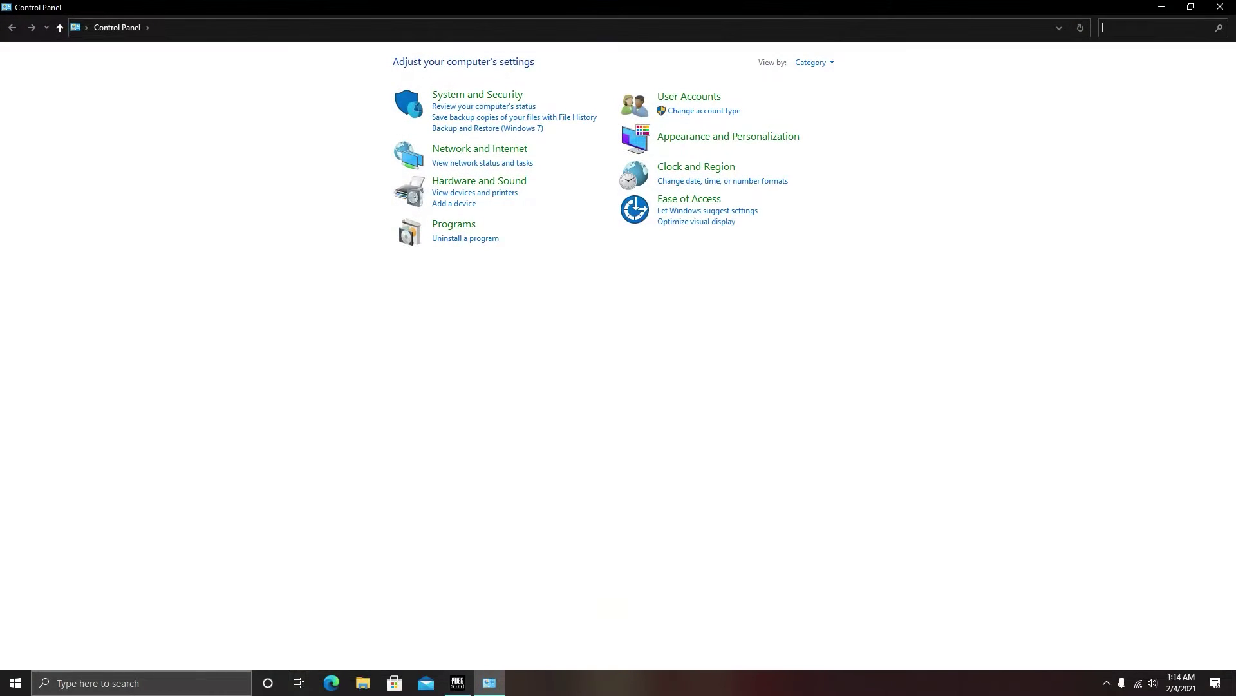
left_click(701, 172)
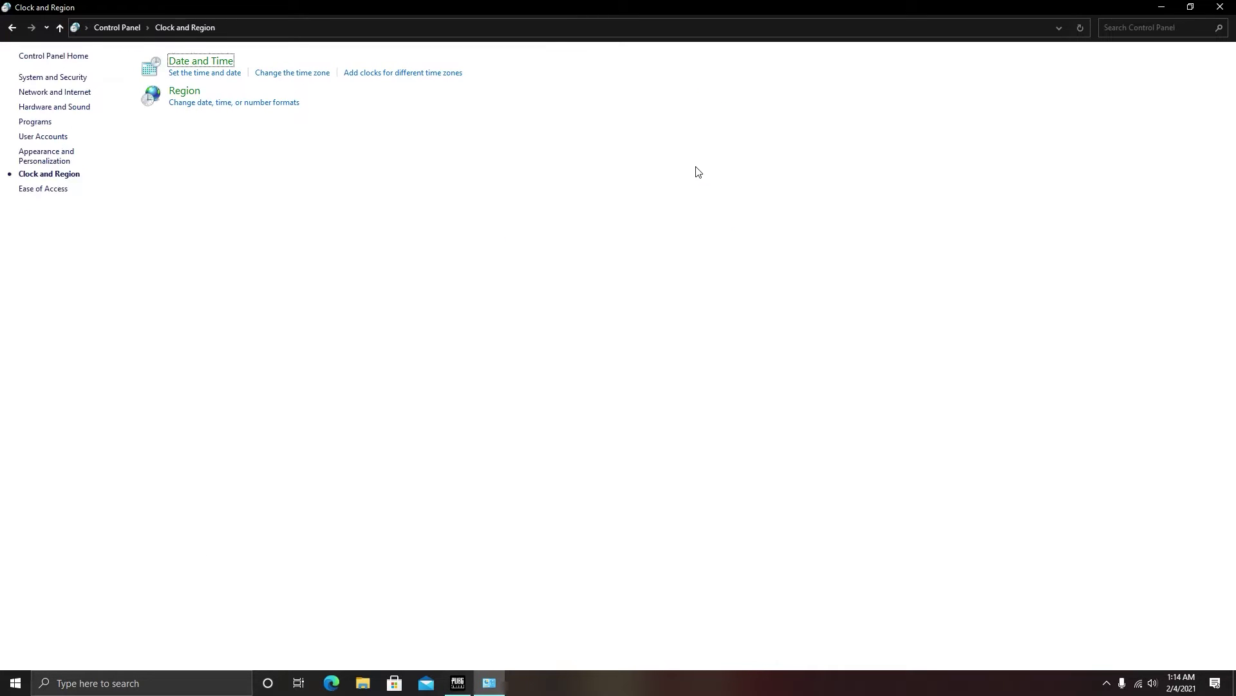
left_click(204, 74)
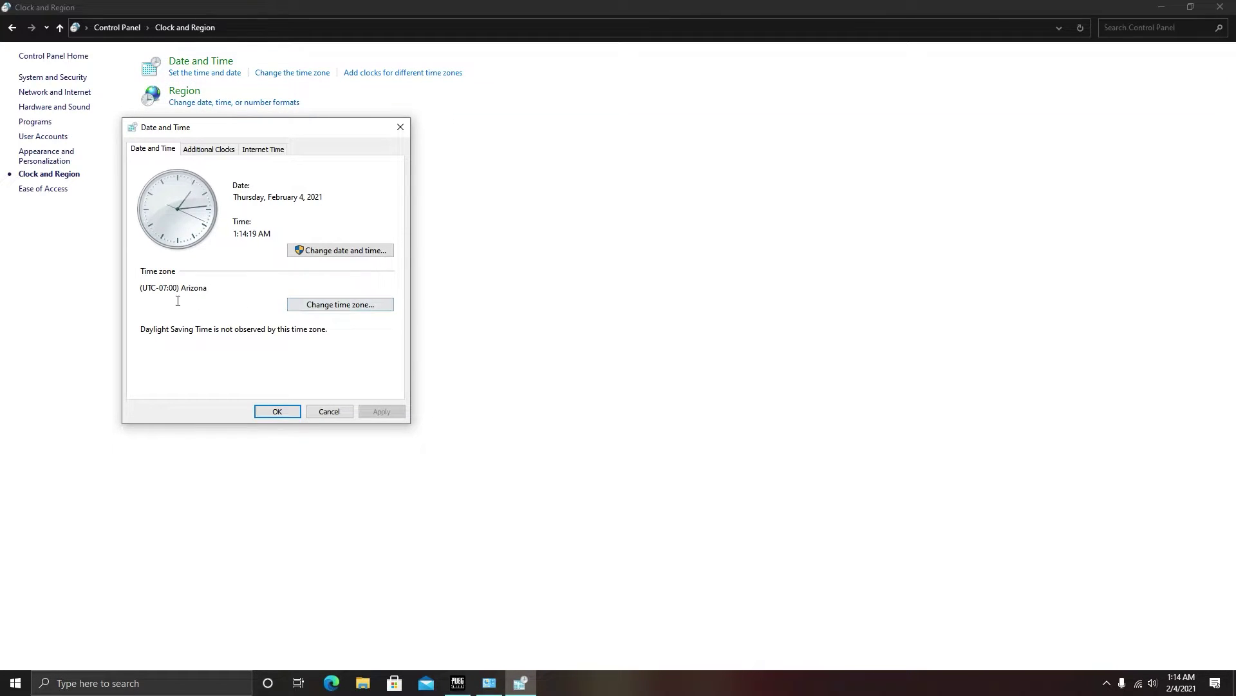
Step: Change the time zone to (UTC+05:00) Islamabad, Karachi and confirm both dialogs
left_click(336, 309)
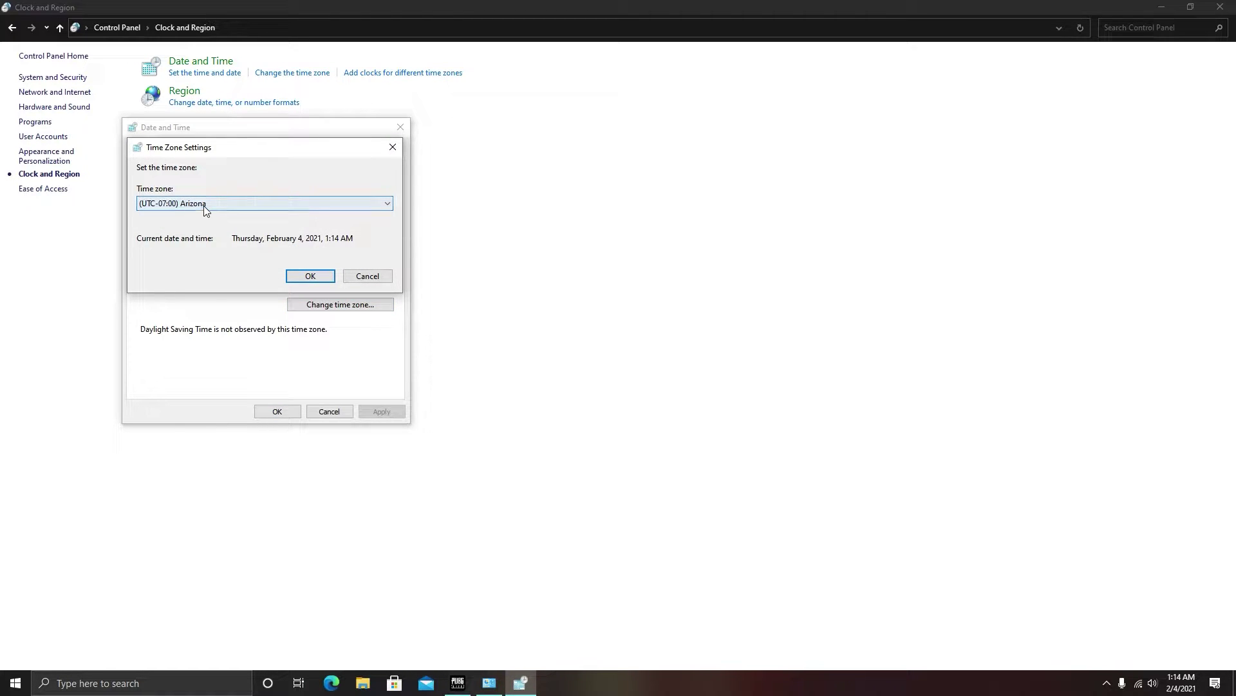
left_click(205, 204)
left_click_drag(388, 244, 380, 362)
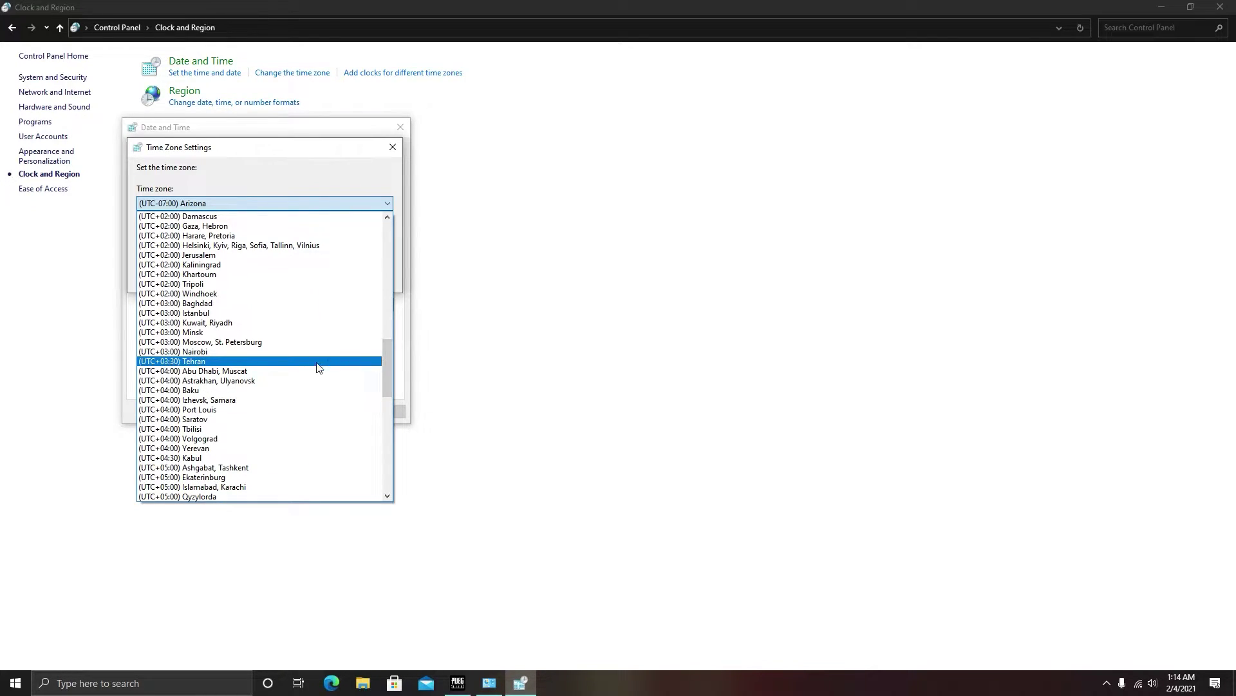
scroll(303, 344, "down", 5)
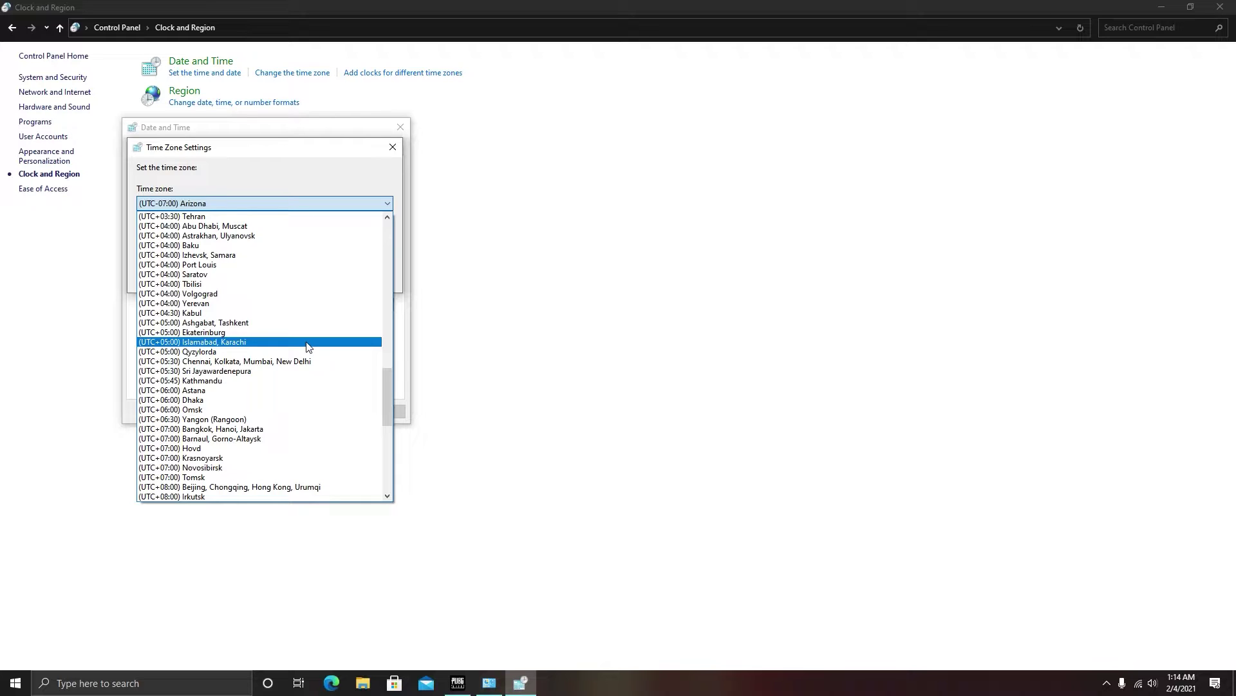
left_click(308, 347)
left_click(301, 282)
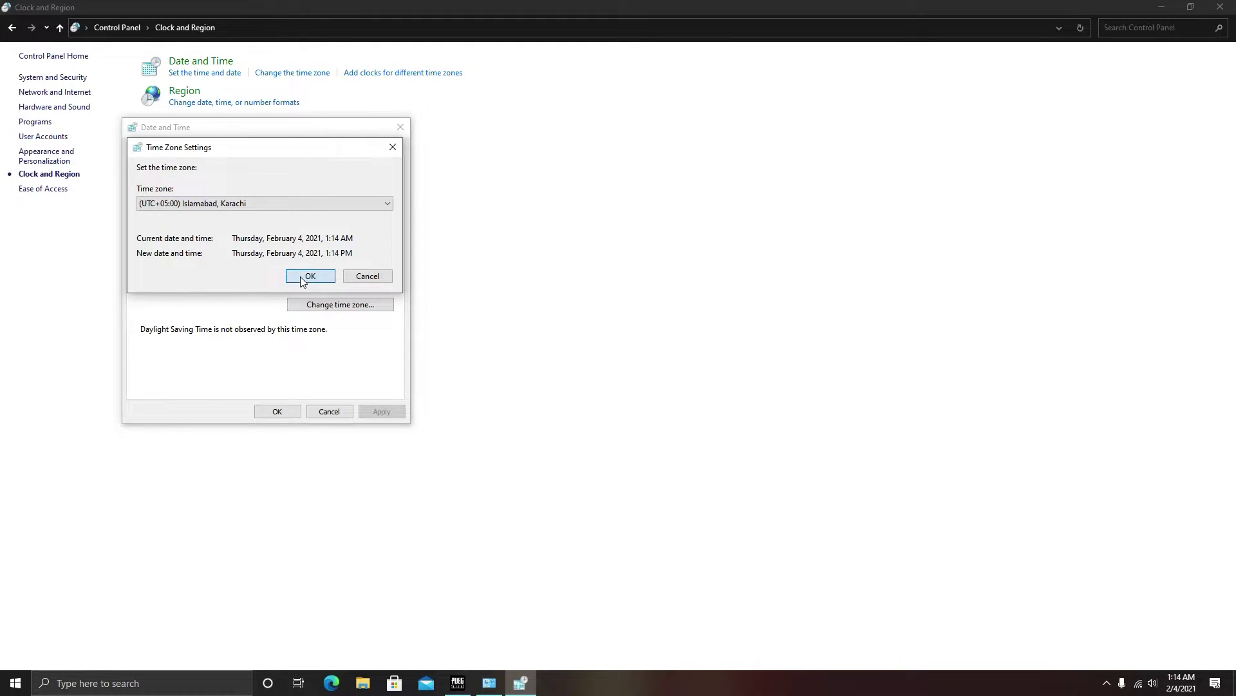
left_click(274, 411)
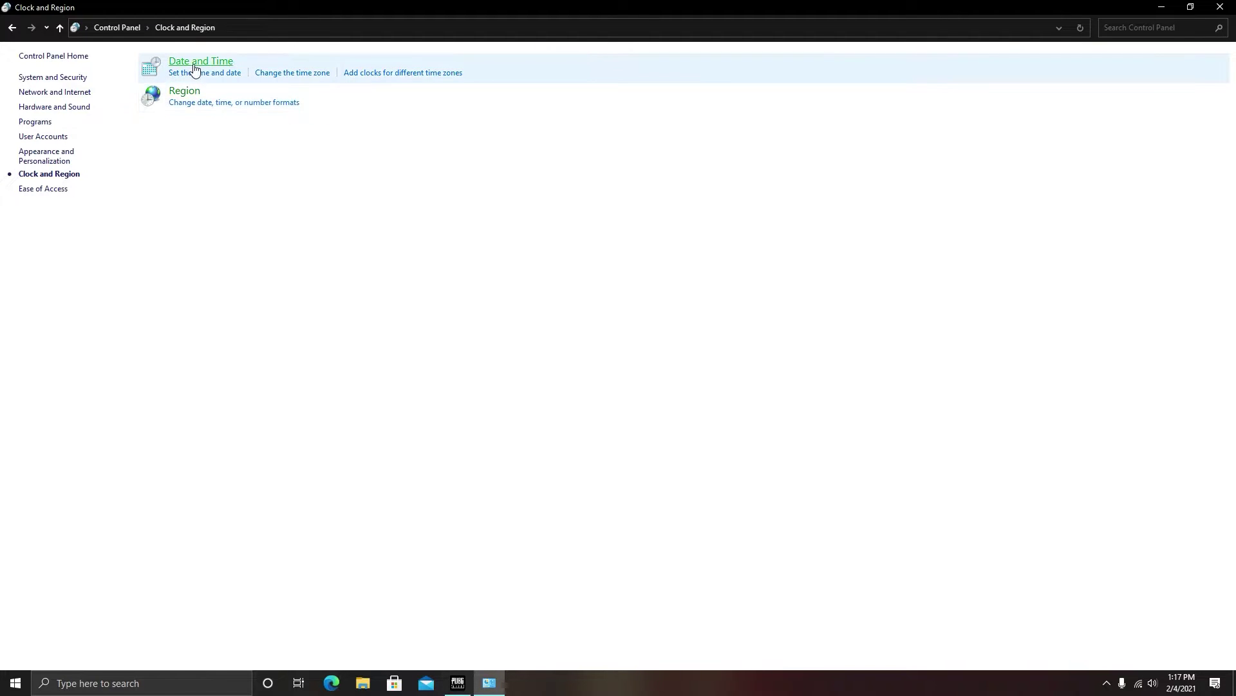
Step: Set the Region format to English (Pakistan), apply it, and close the Region dialog
left_click(200, 109)
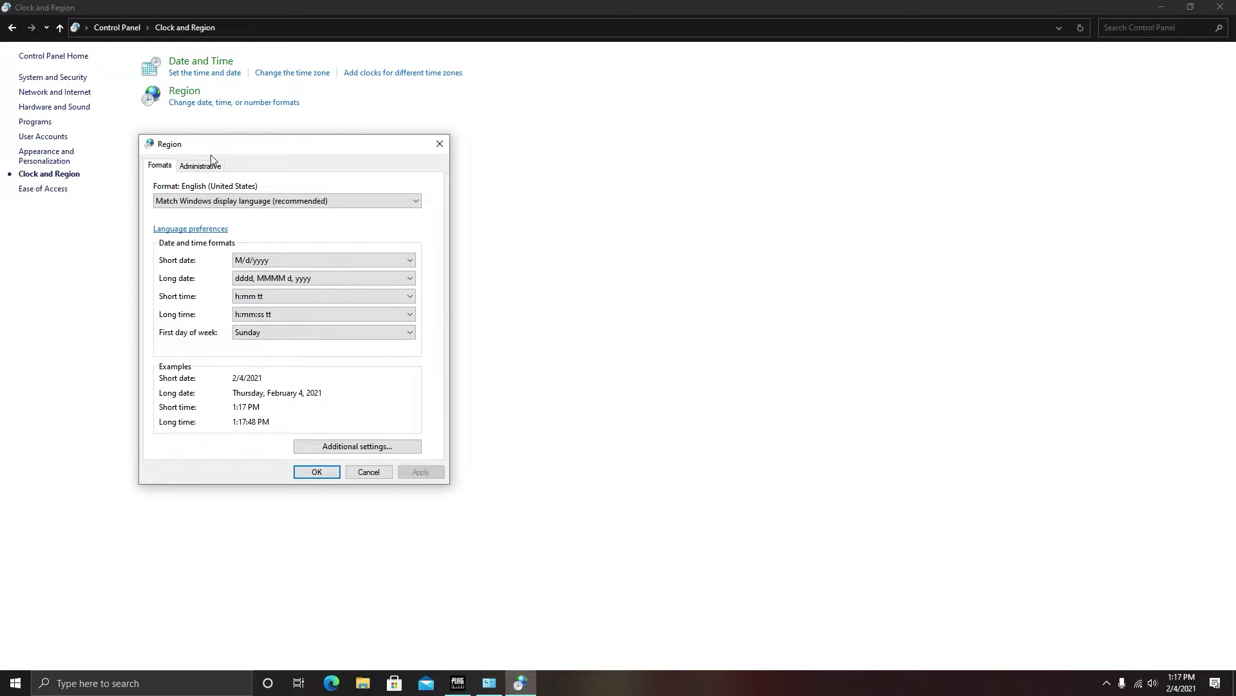
left_click(243, 201)
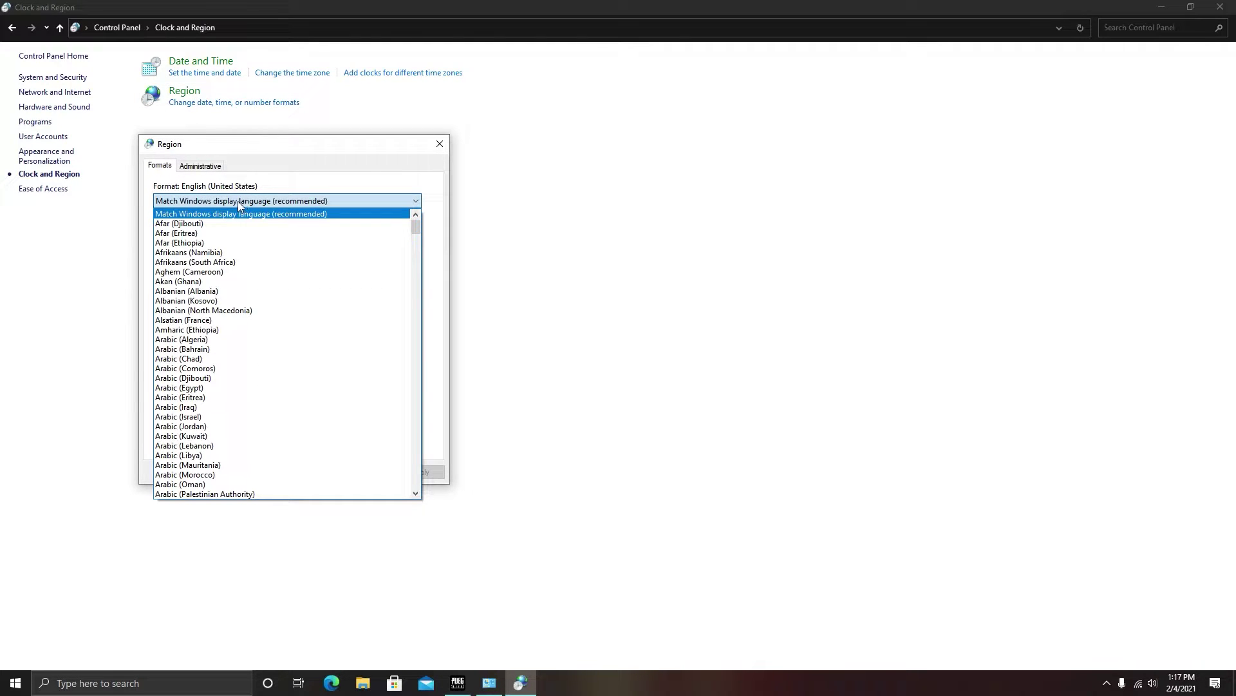
left_click_drag(415, 229, 412, 295)
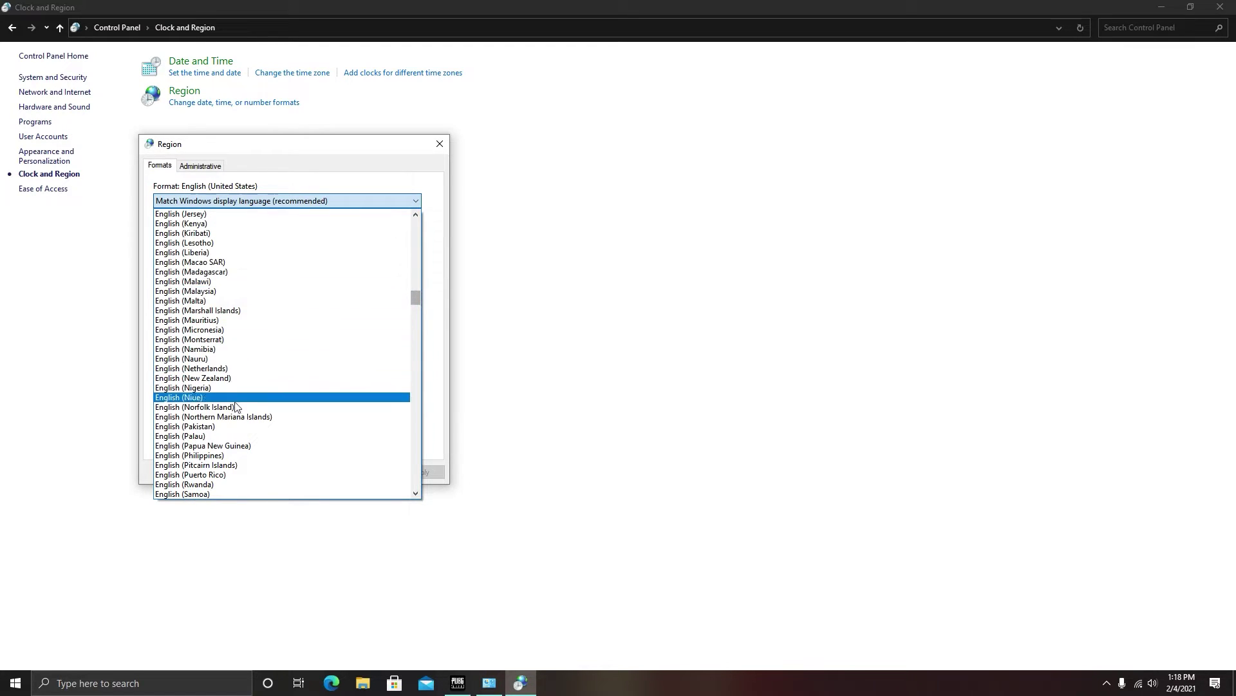
left_click(199, 427)
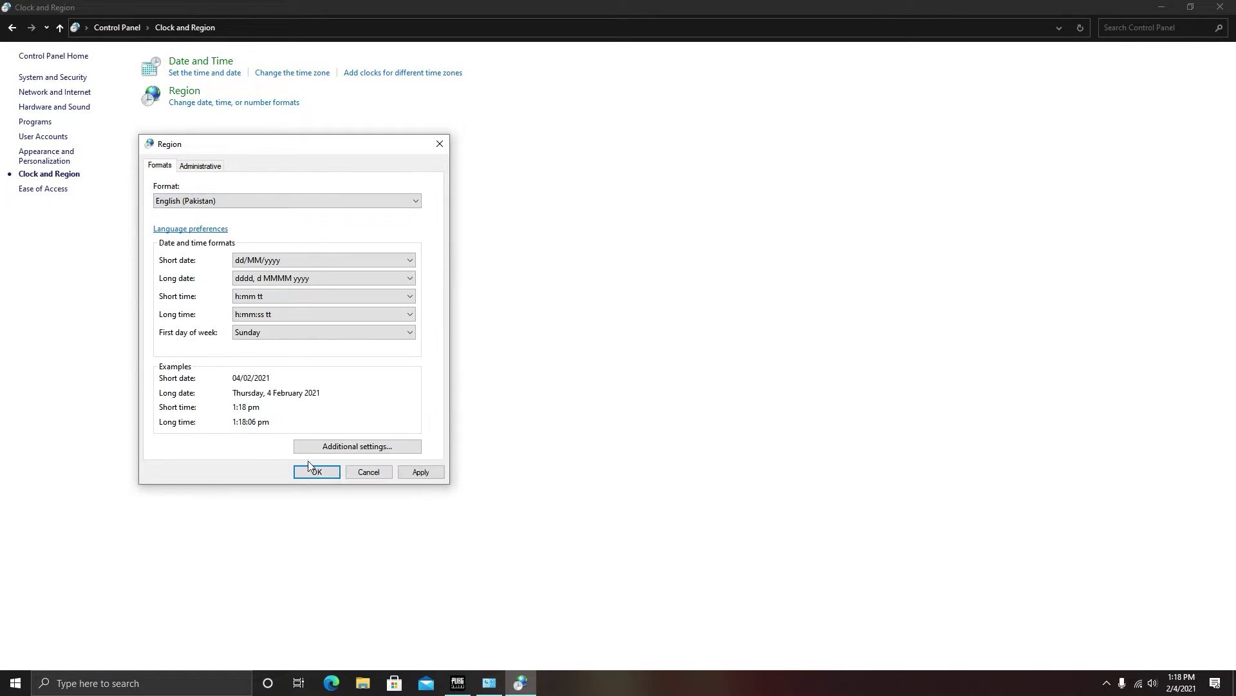
left_click(424, 473)
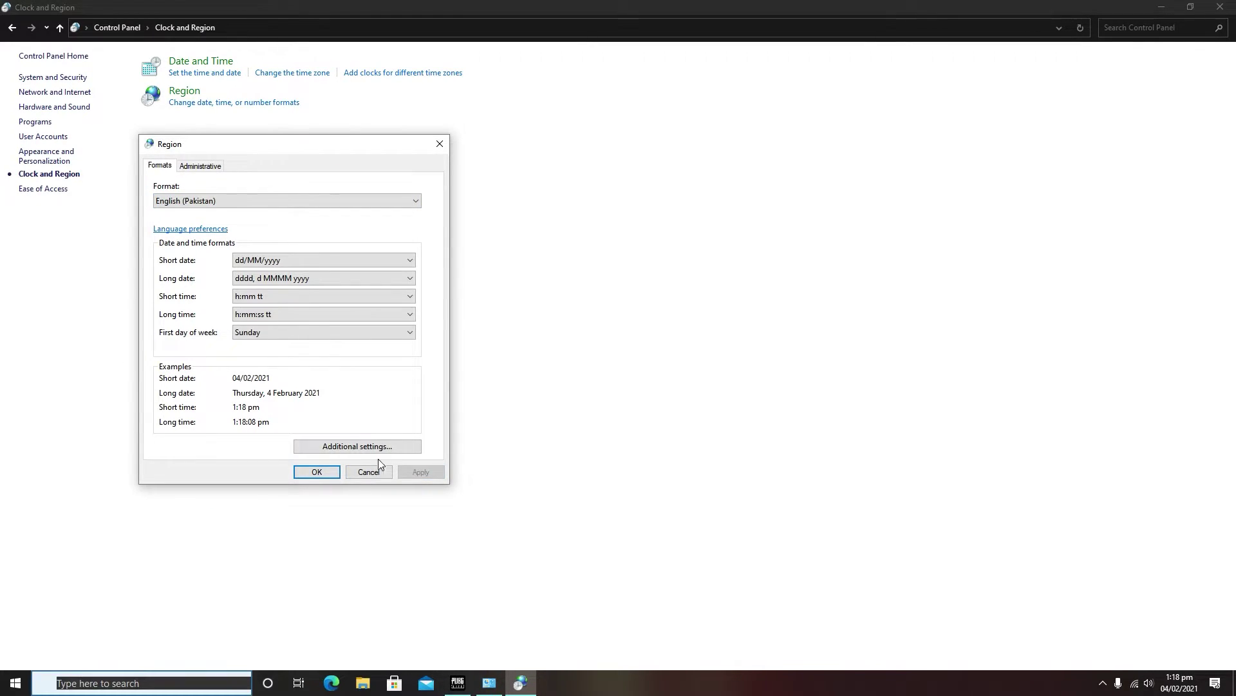
left_click(244, 195)
left_click_drag(416, 309, 422, 318)
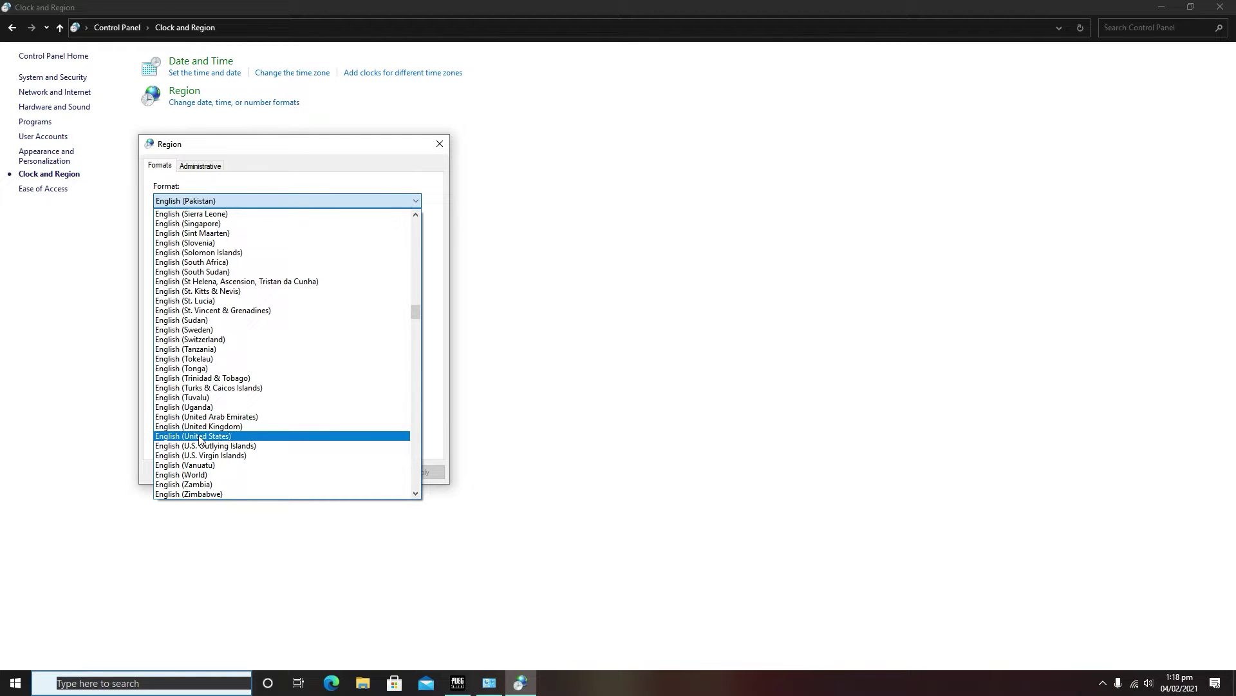
left_click(430, 188)
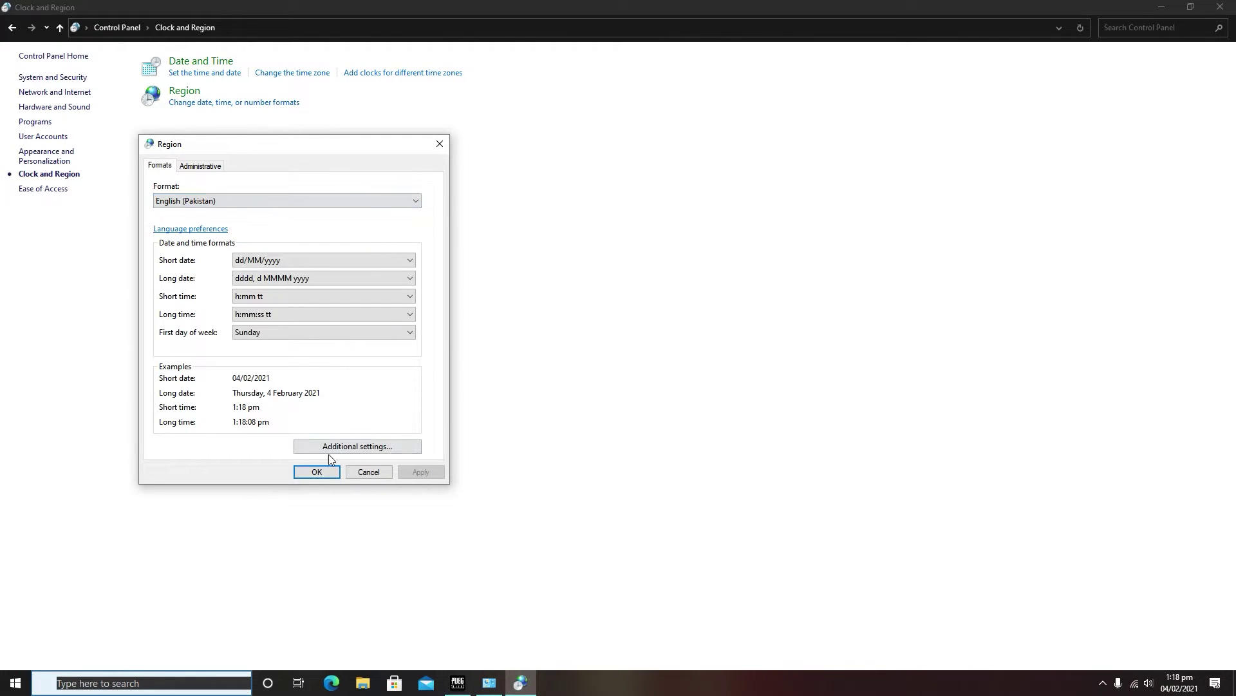
left_click(321, 473)
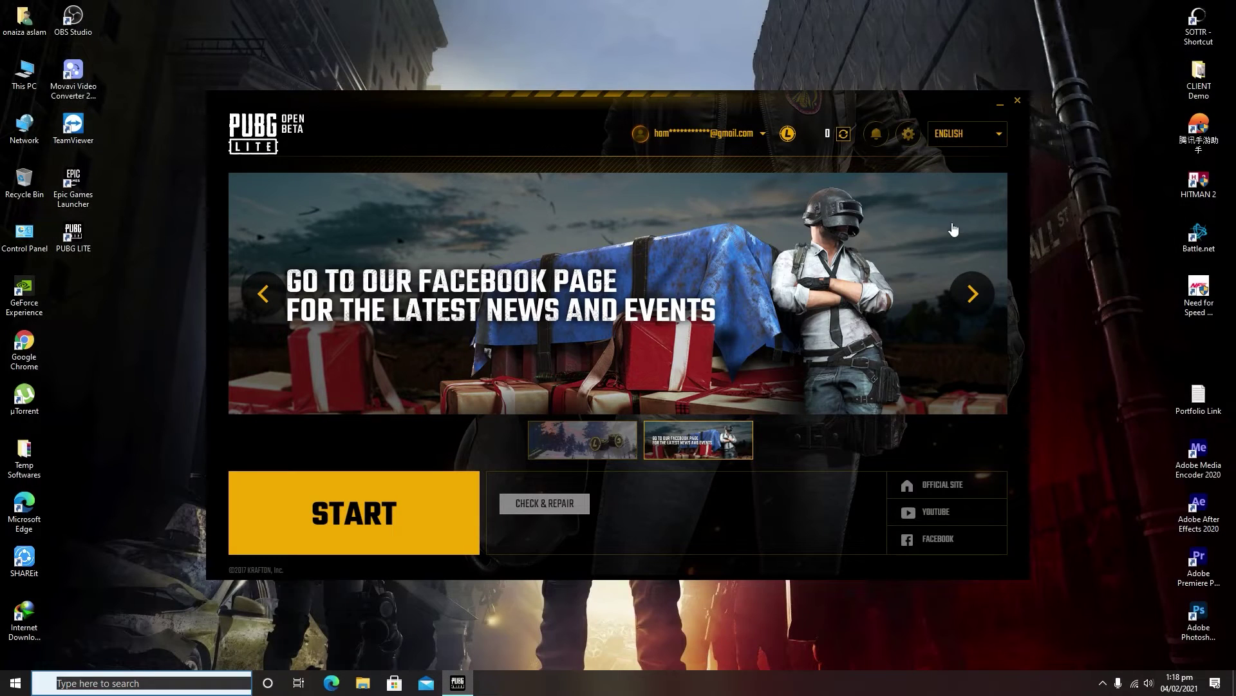
Step: Log out of the PUBG Lite launcher from its tray icon, then sign back in with the account password
left_click(1102, 682)
right_click(1090, 657)
left_click(1048, 645)
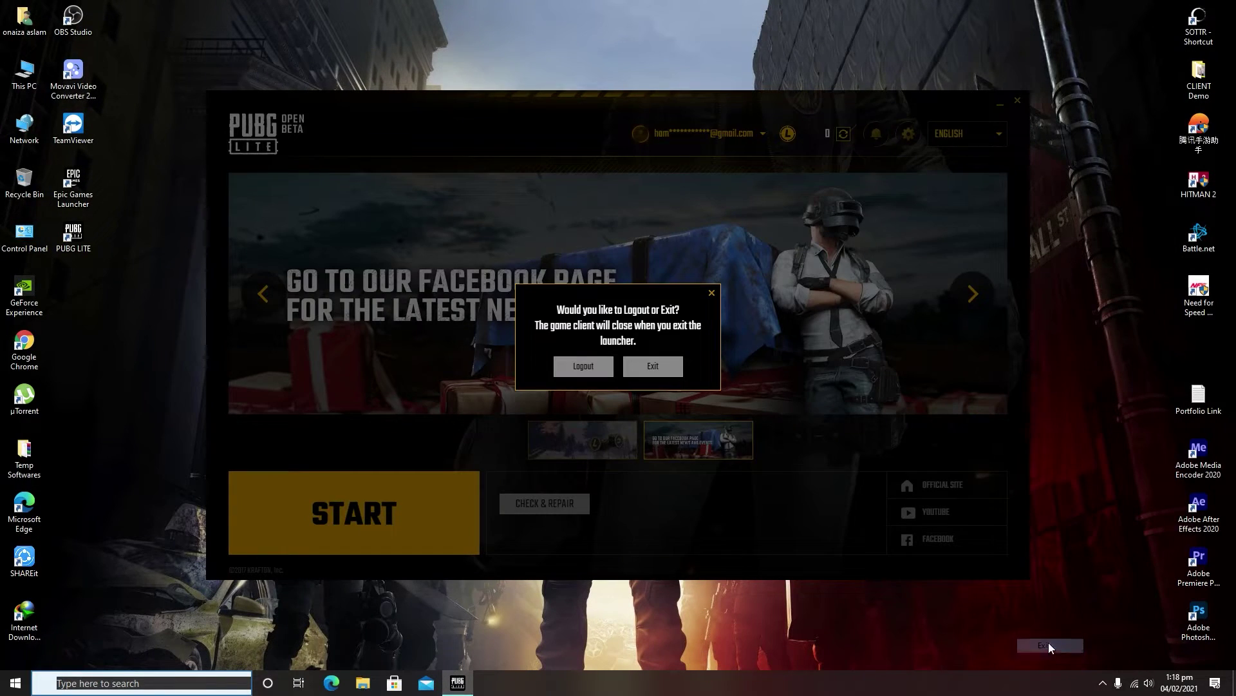
left_click(597, 368)
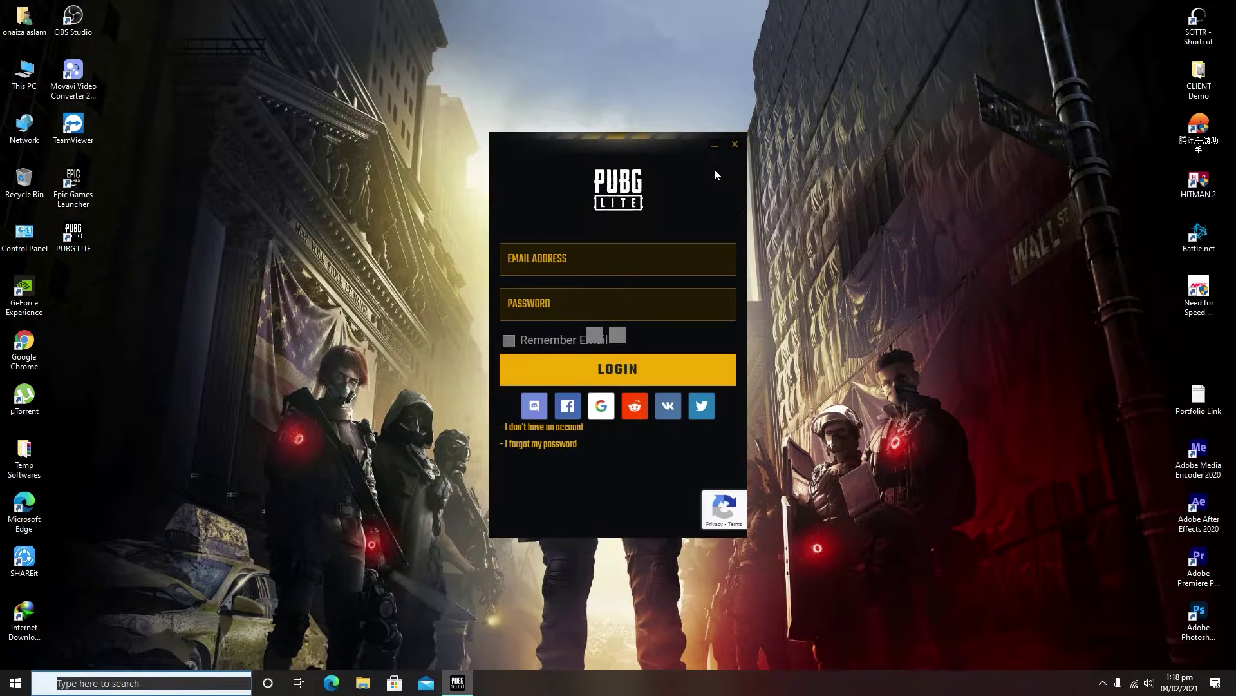
left_click(593, 307)
type("*")
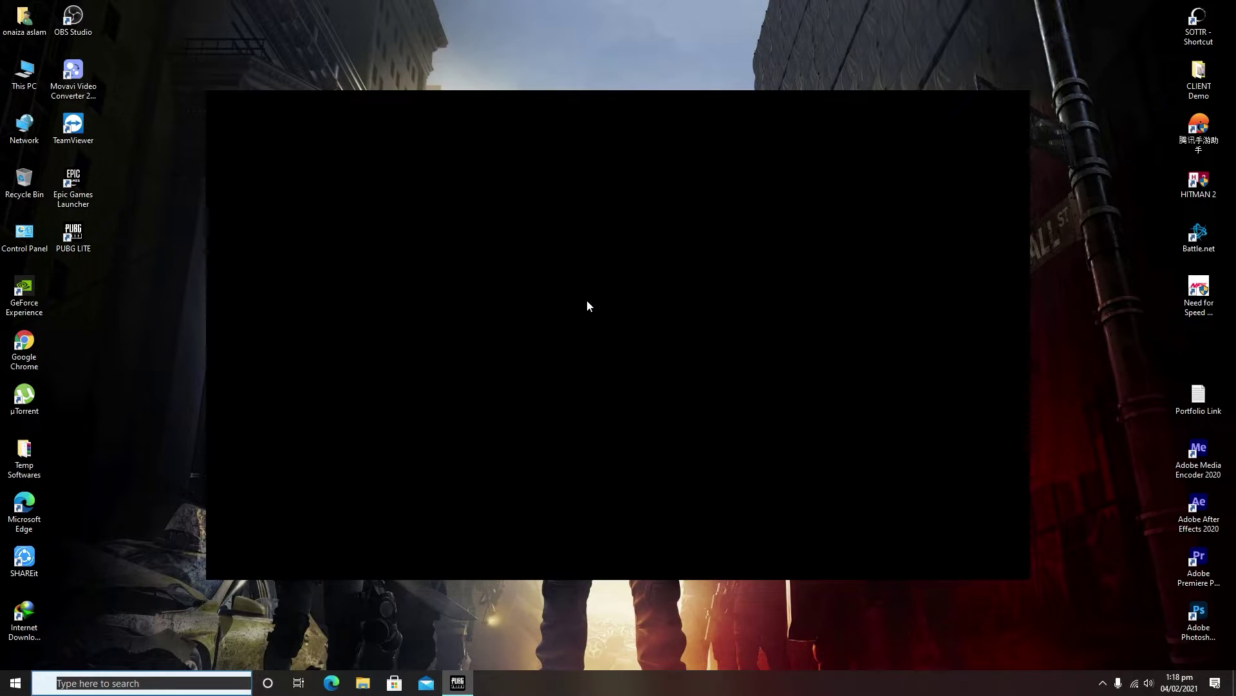
Step: Exit the PUBG Lite launcher and game client completely from the tray icon
left_click(1103, 683)
right_click(1091, 657)
left_click(1049, 647)
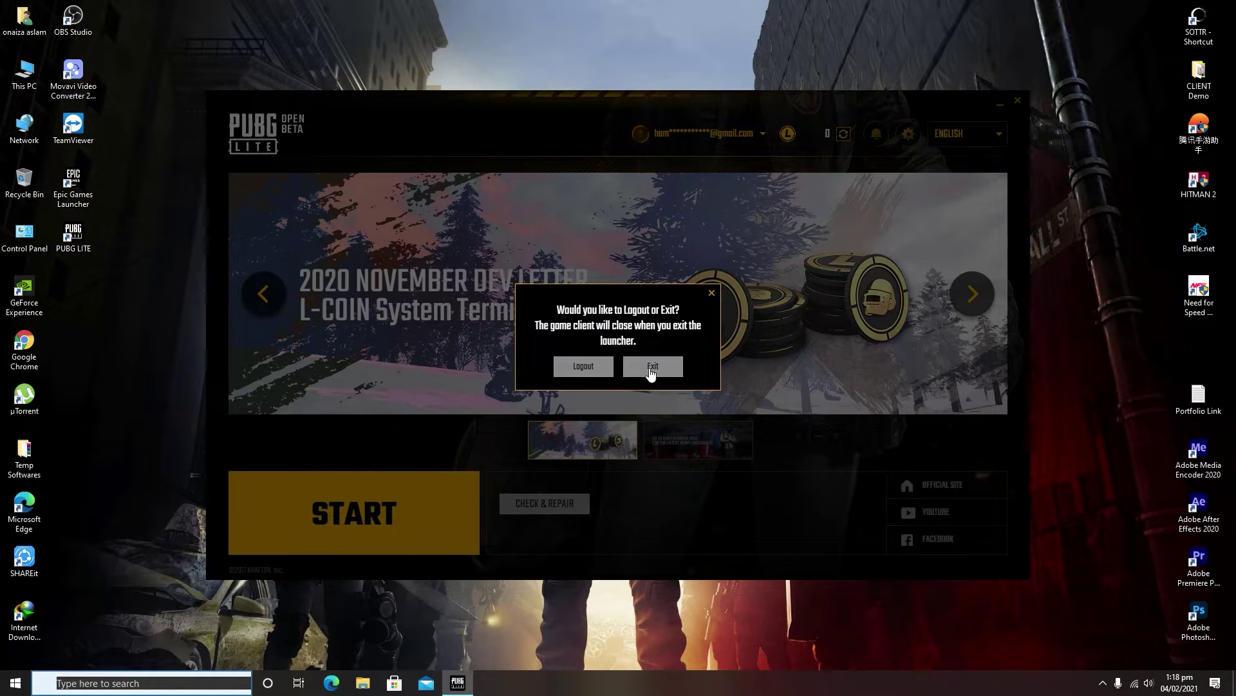
left_click(651, 366)
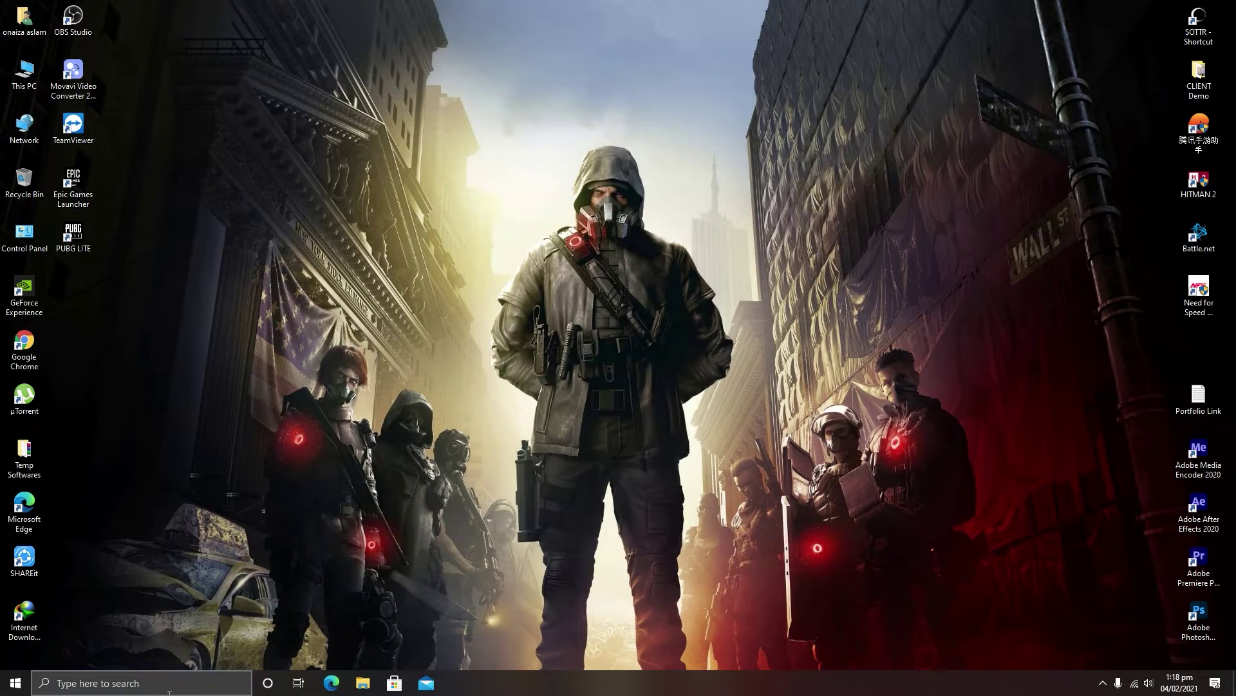
Step: Relaunch PUBG Lite from the desktop, sign in with the account password, and start the game
left_click(901, 454)
left_click(1106, 682)
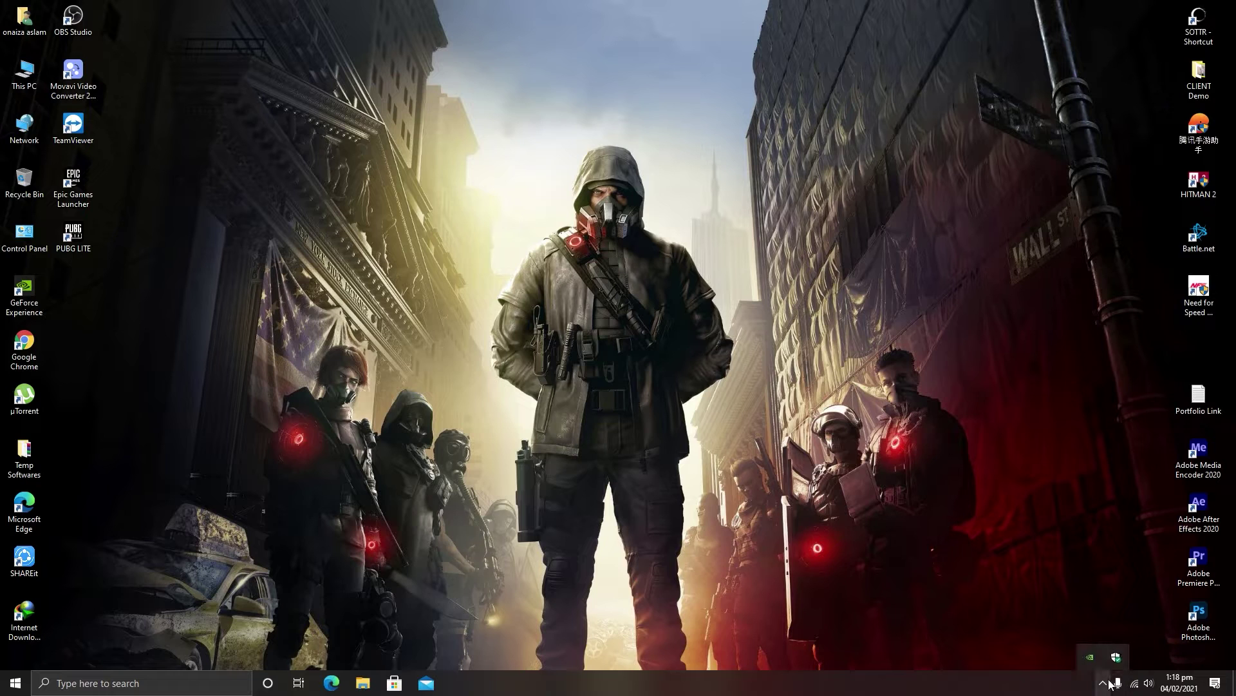
left_click(1106, 681)
double_click(89, 246)
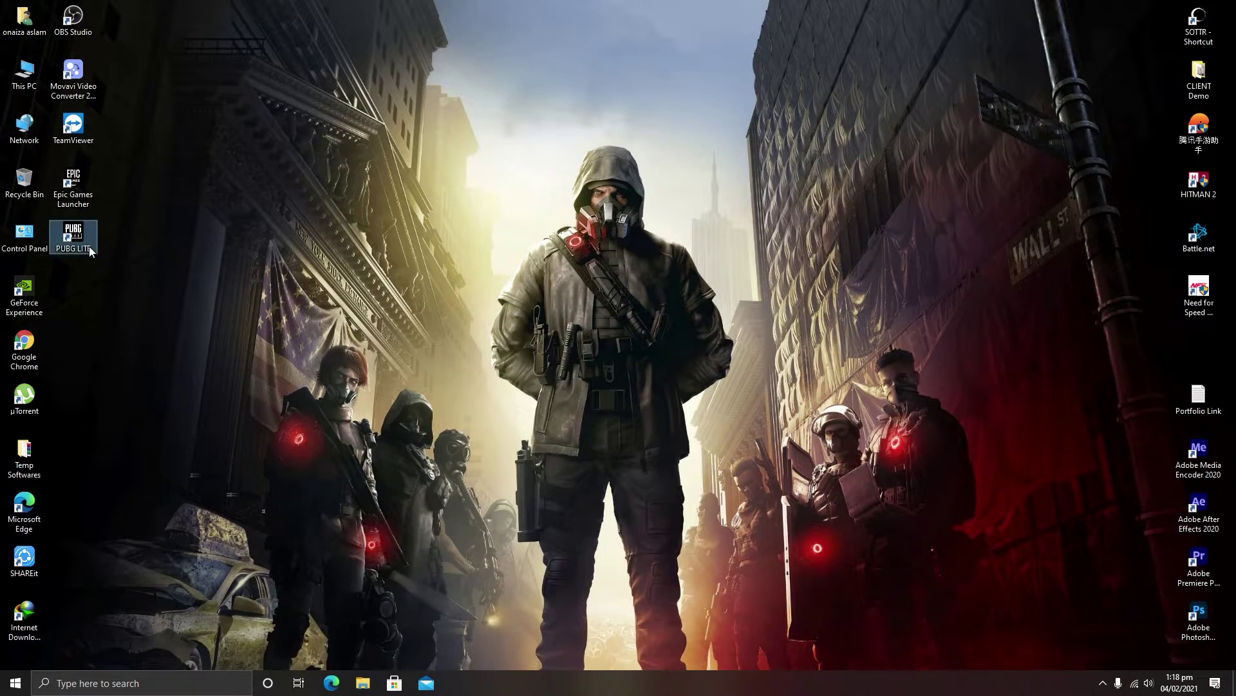
left_click(590, 430)
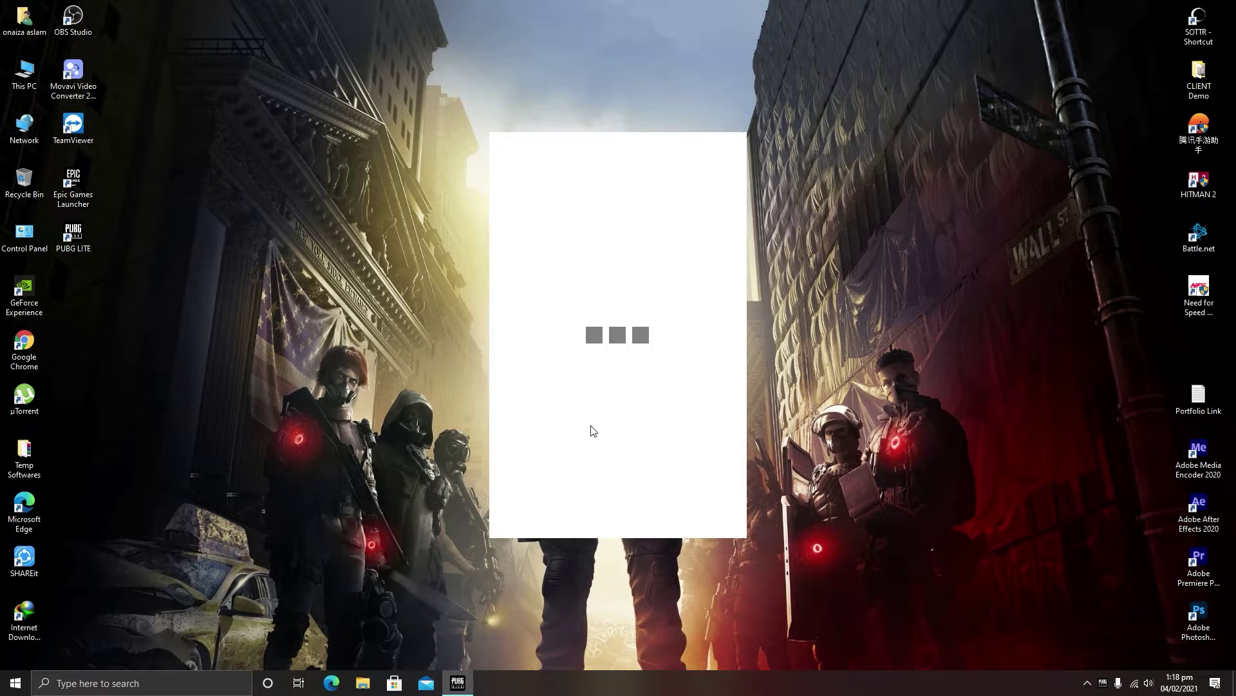
type("•••••••")
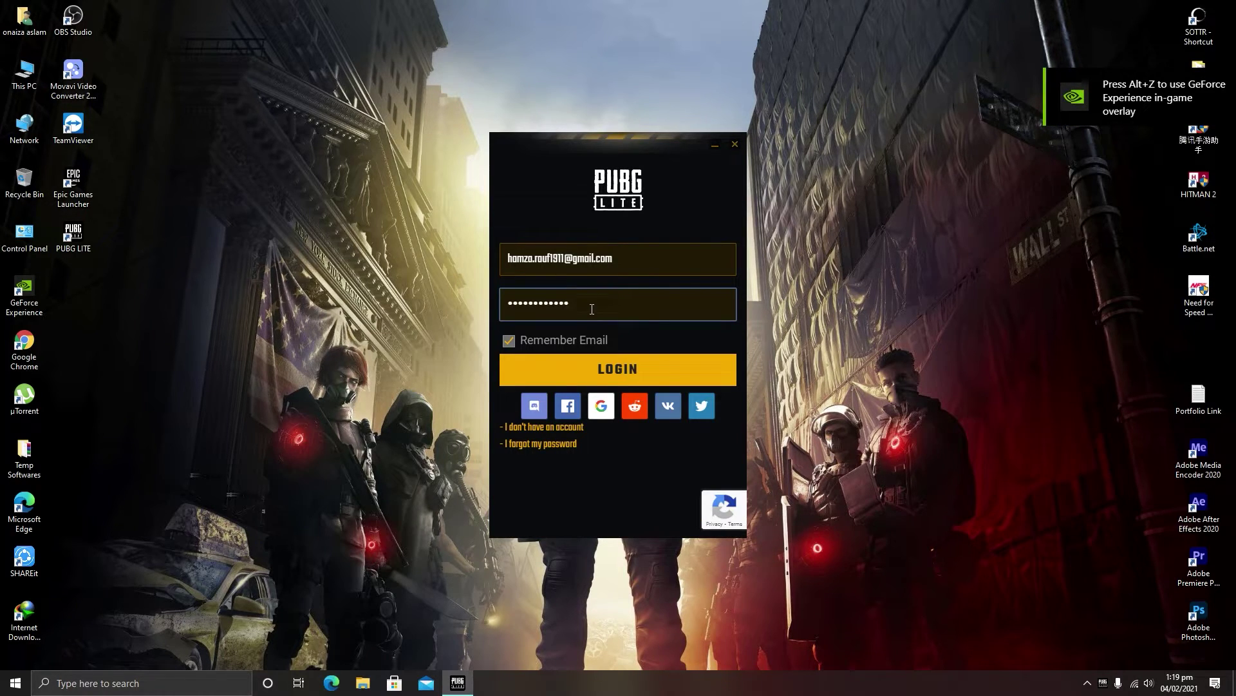
key("Return")
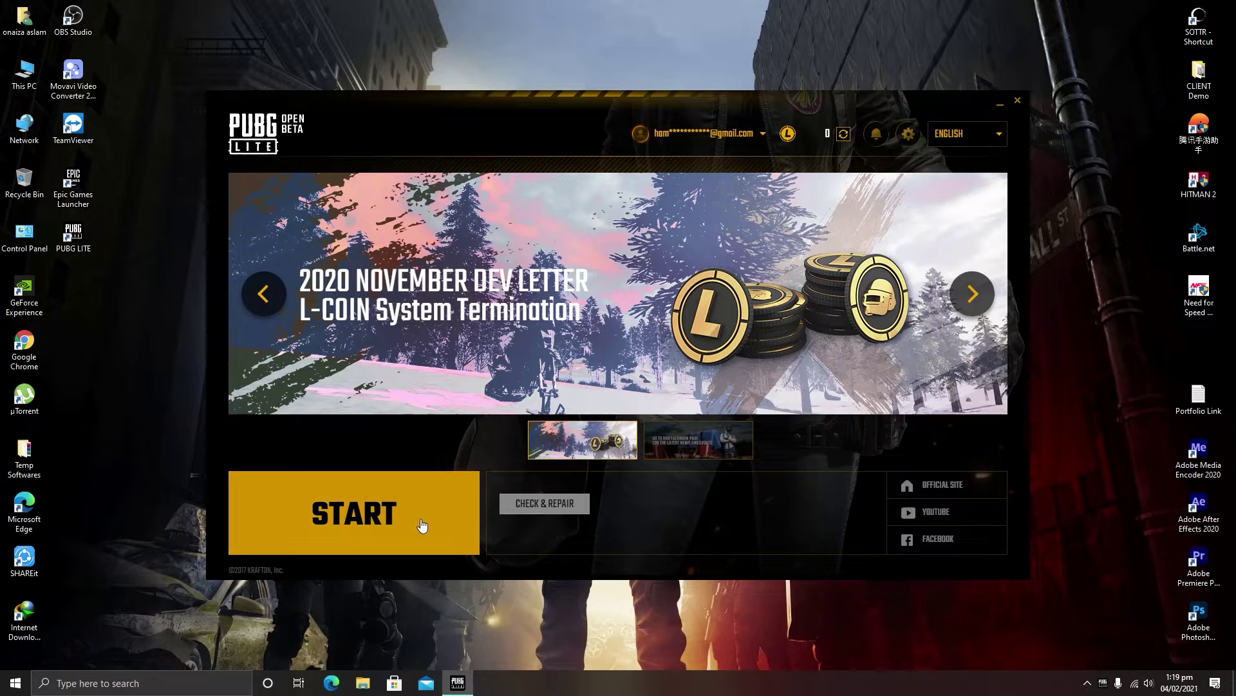
left_click(422, 525)
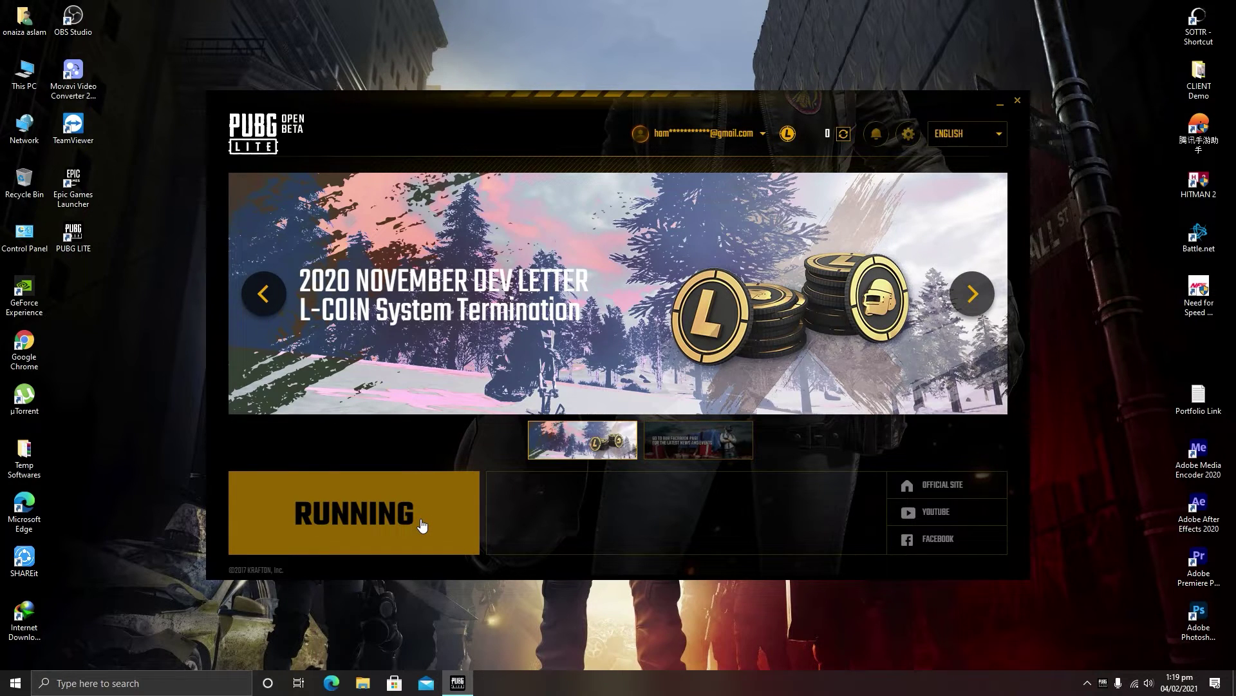